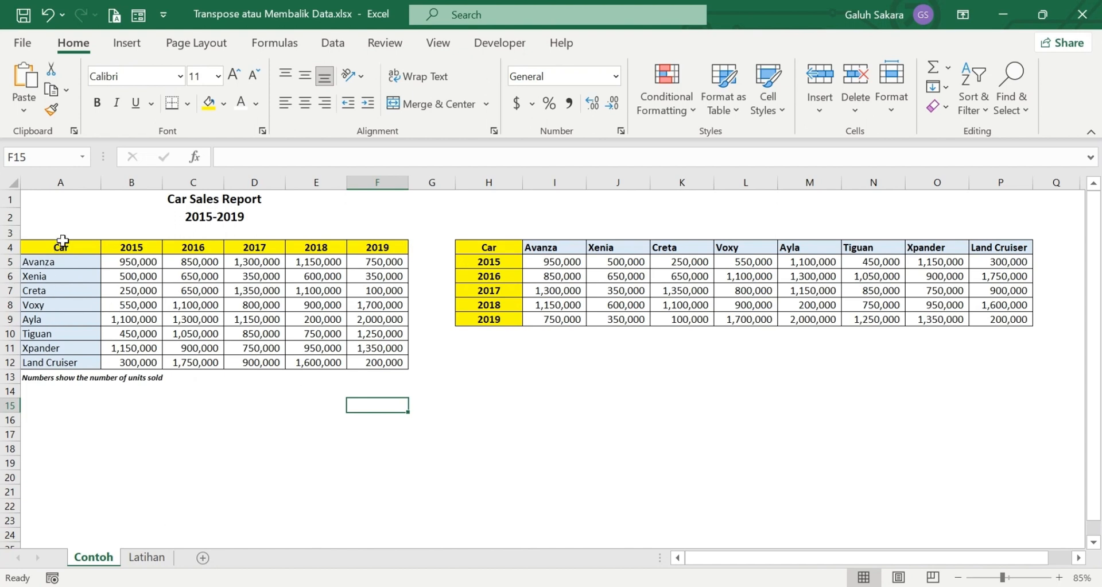
Highlight the source table, year headings and car names on Contoh, then go to the Latihan sheet
drag(60, 248, 372, 362)
click(277, 431)
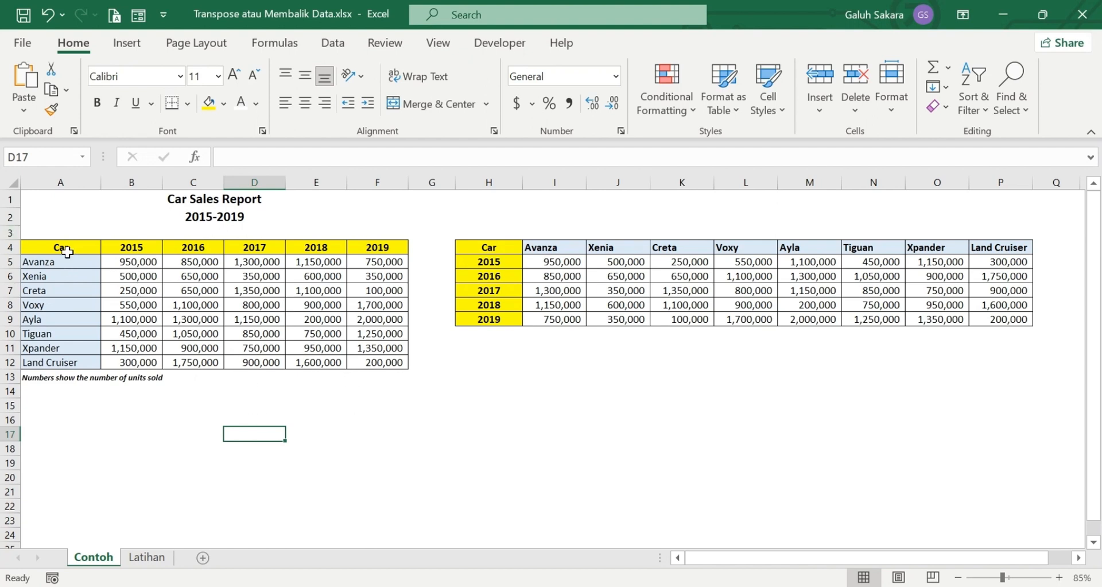
drag(69, 251, 389, 363)
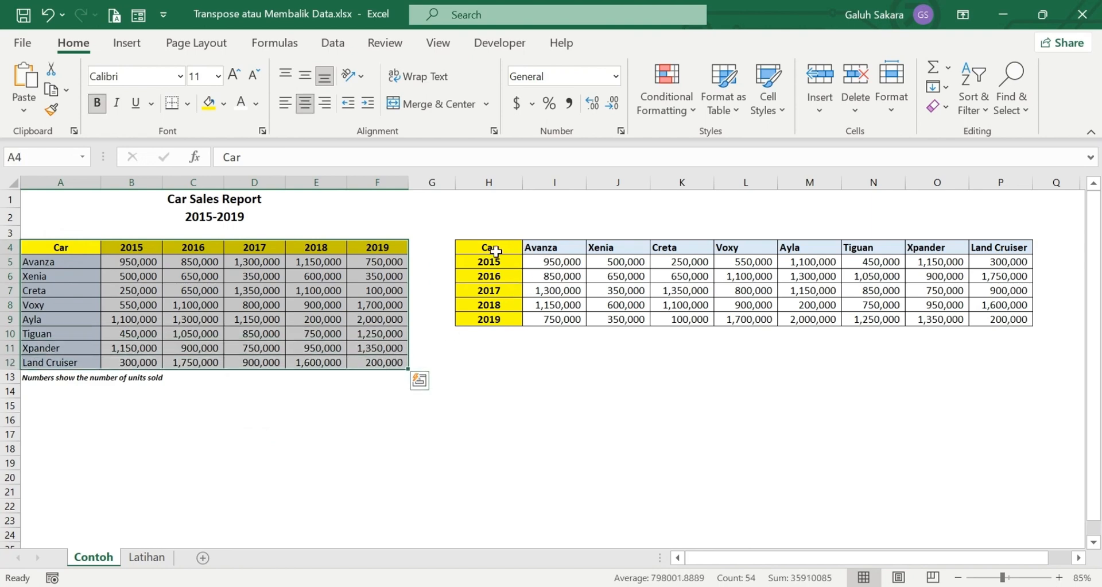
drag(498, 249, 506, 322)
drag(28, 262, 73, 362)
drag(557, 260, 1005, 252)
drag(698, 406, 696, 414)
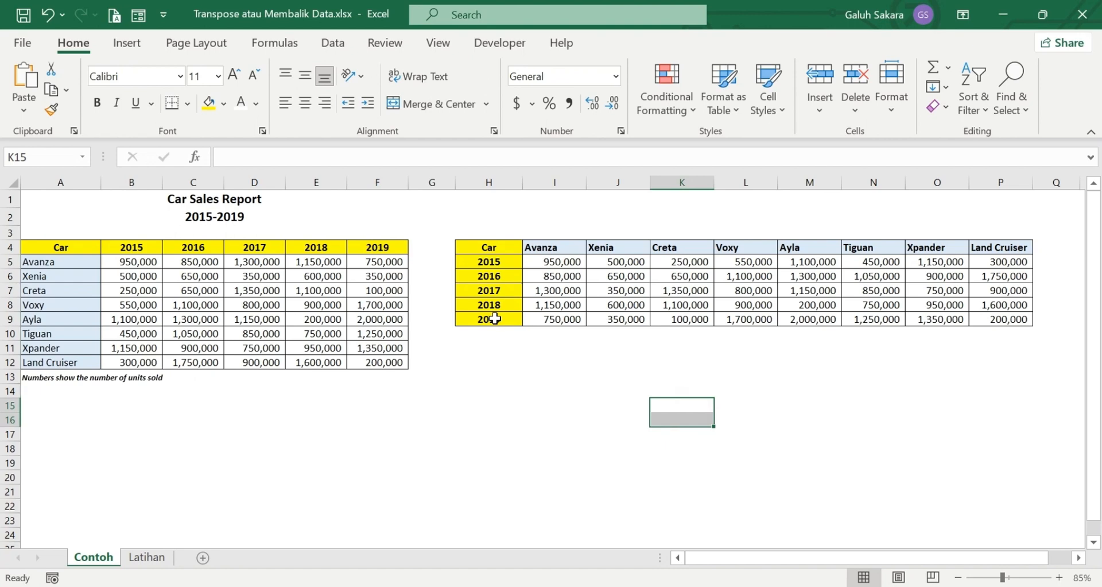
click(148, 558)
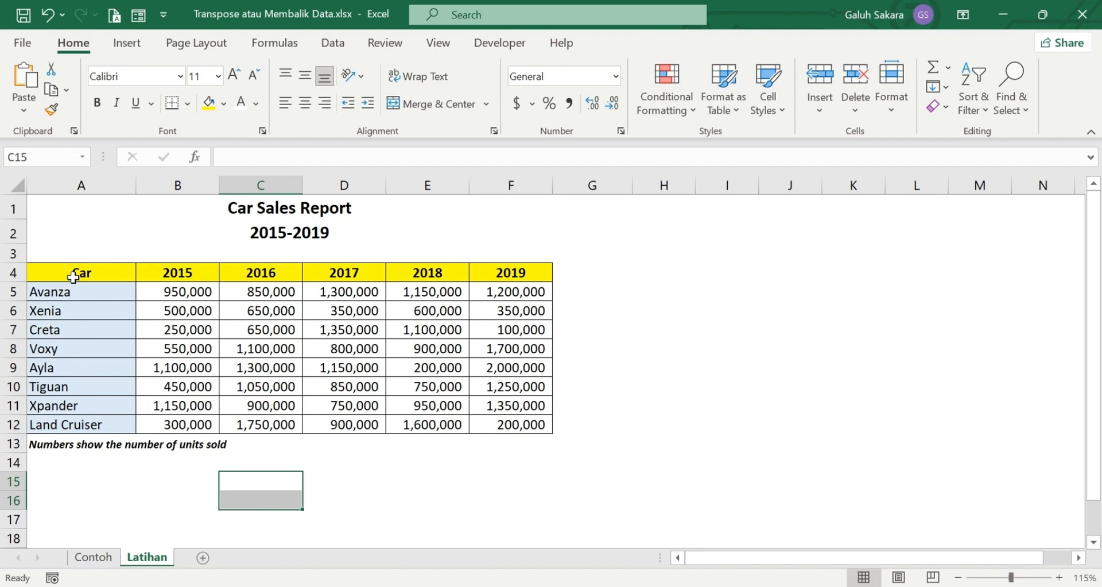
Copy the car sales table A4:F12 and pick H4 as the paste destination
drag(74, 276, 506, 424)
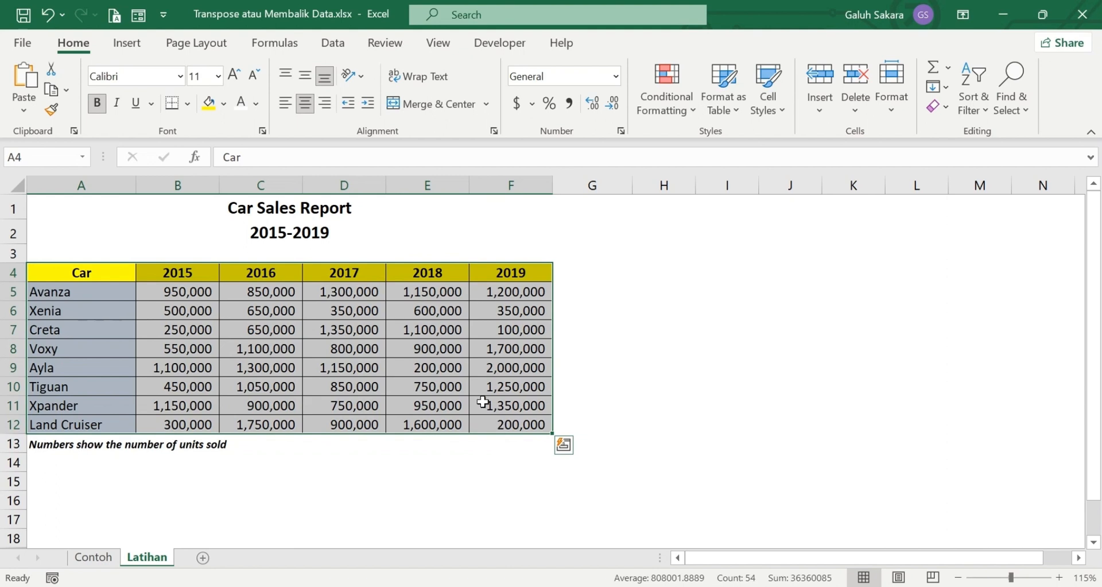
key(ctrl+c)
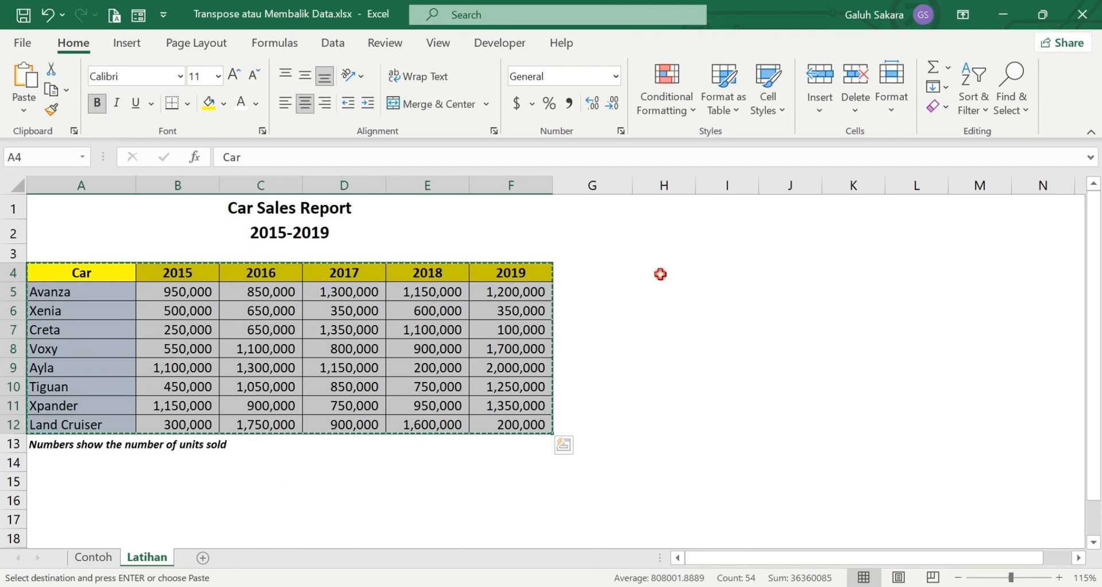
click(661, 274)
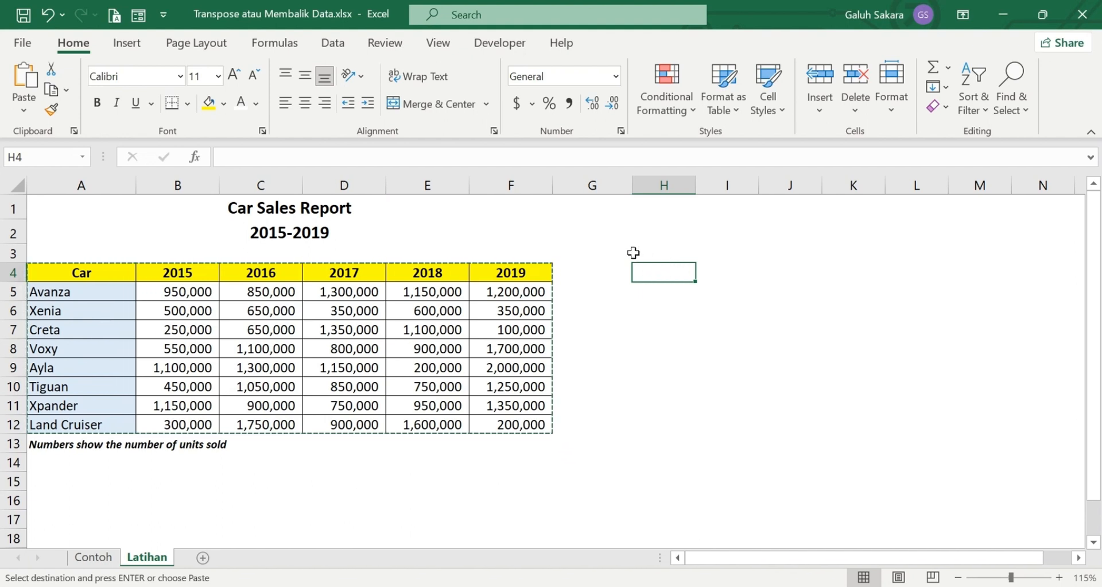
Paste the copied table at H4 through Paste Special with Transpose enabled
click(33, 107)
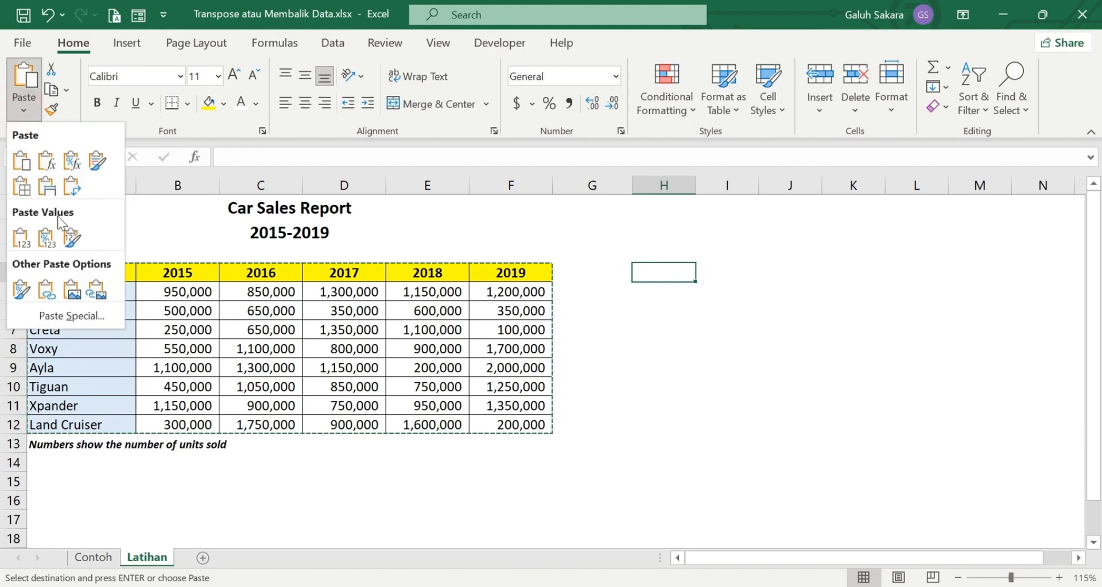
click(71, 315)
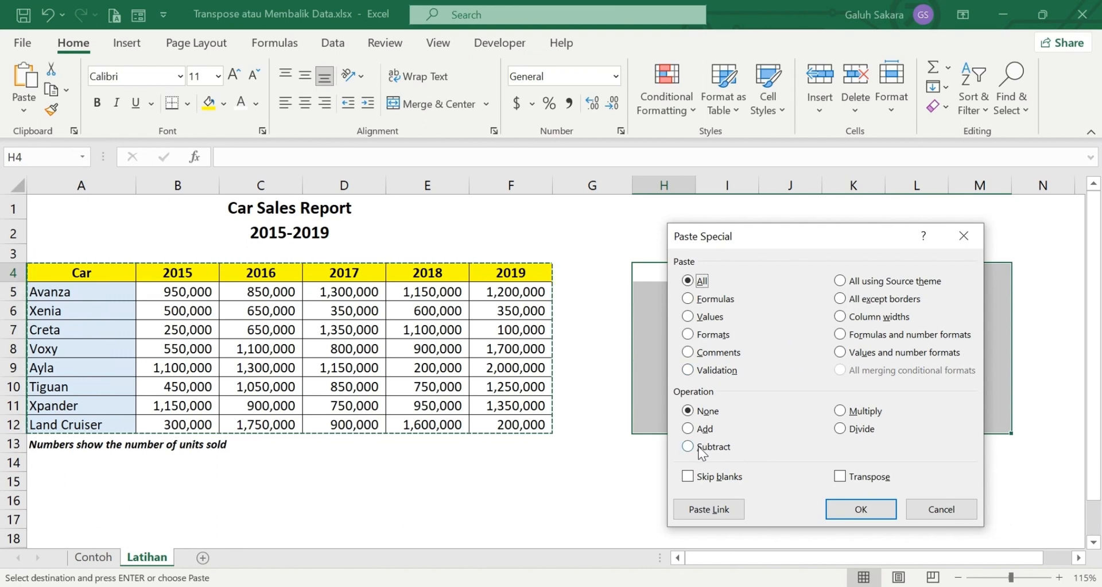
click(833, 476)
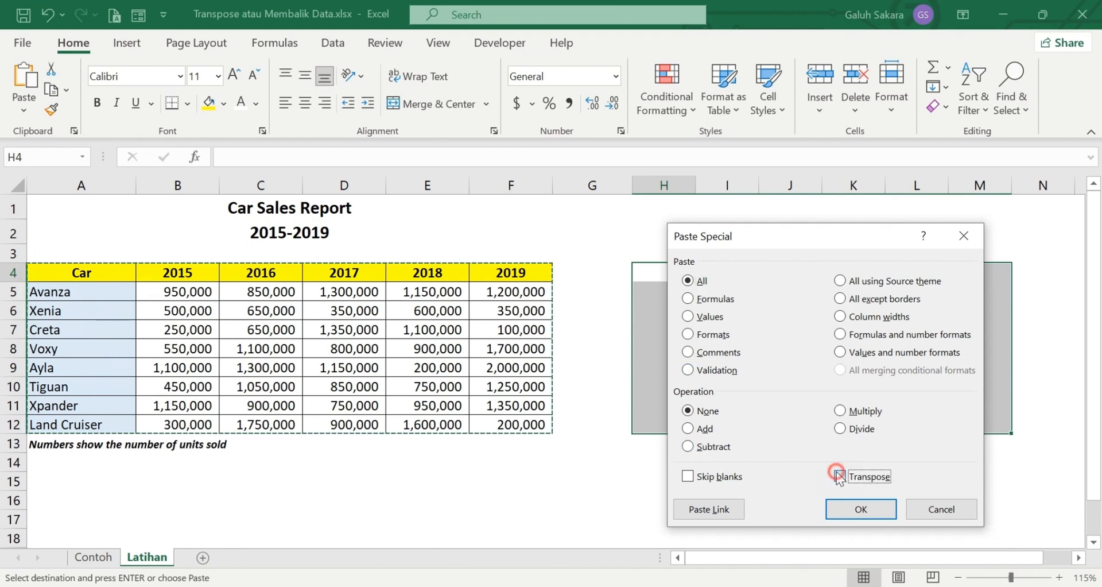
click(842, 510)
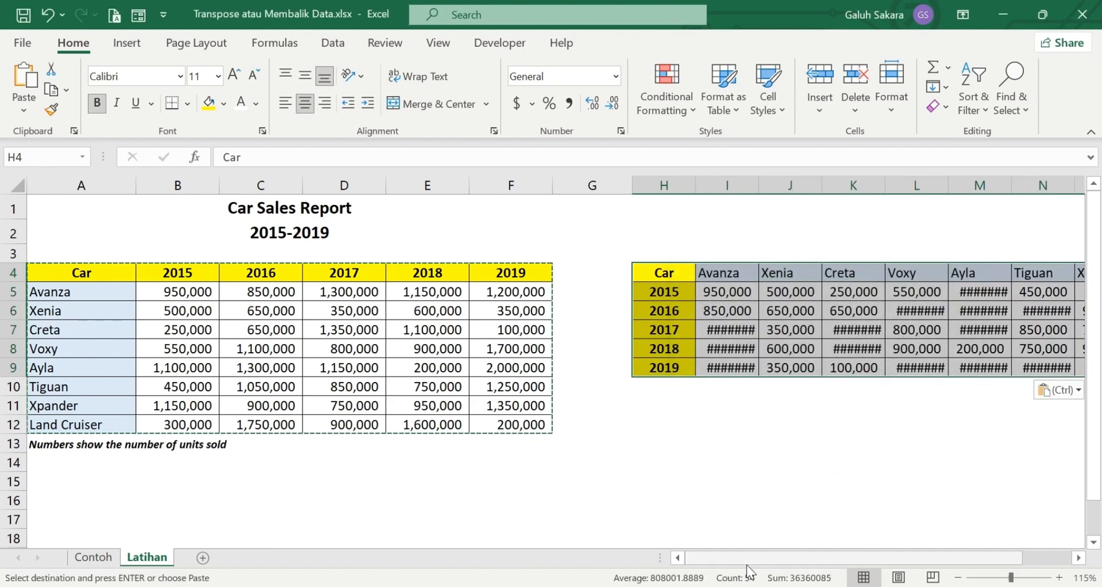
Zoom to 100% and AutoFit columns H through P so no cell shows ####
drag(739, 557, 853, 553)
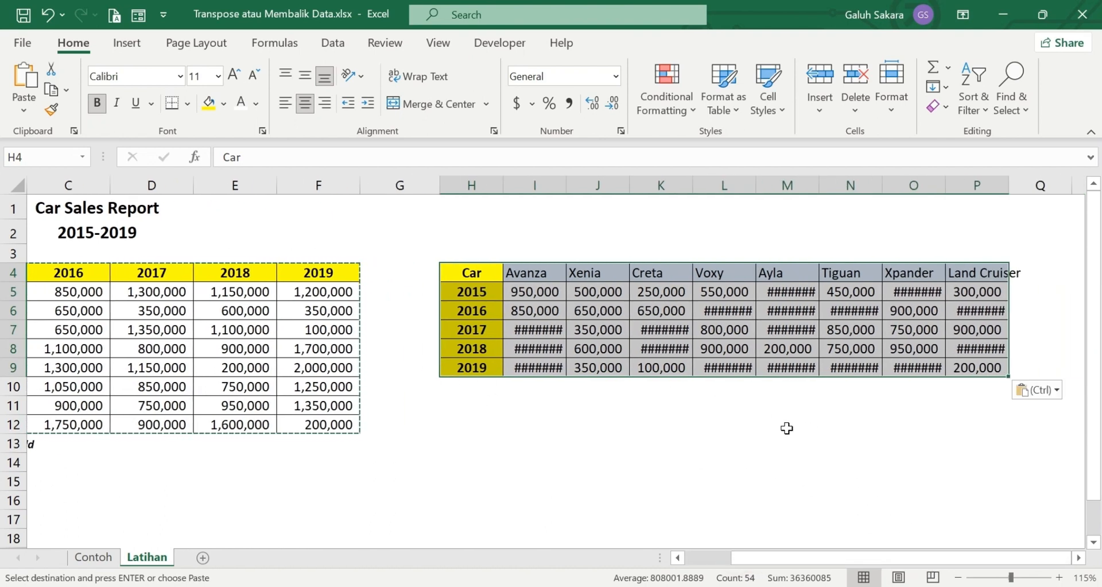
ctrl+scroll(739, 434, down, 1)
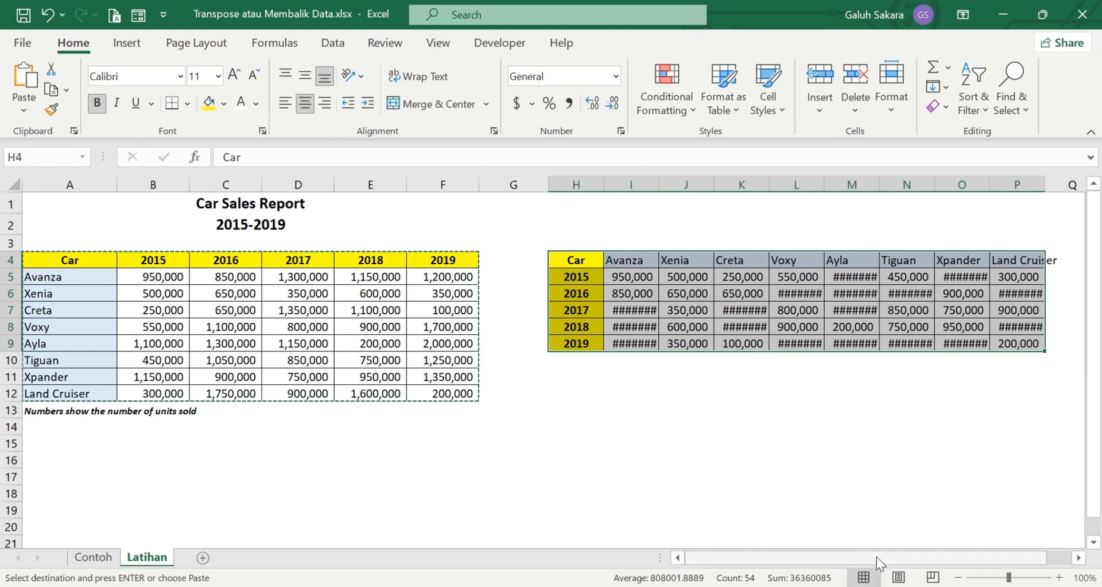
drag(877, 557, 761, 553)
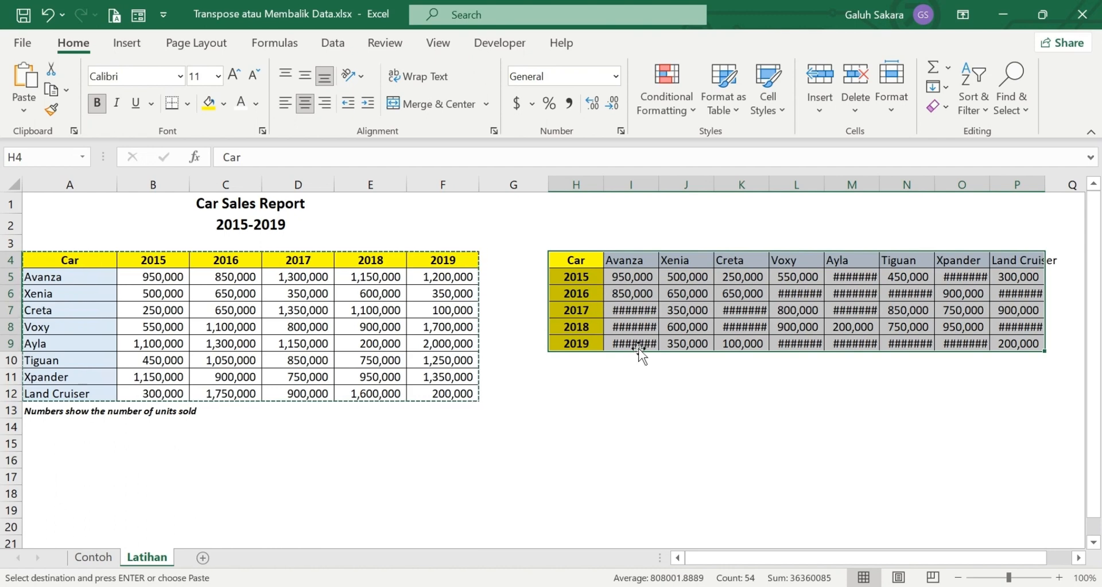
drag(564, 185, 1020, 247)
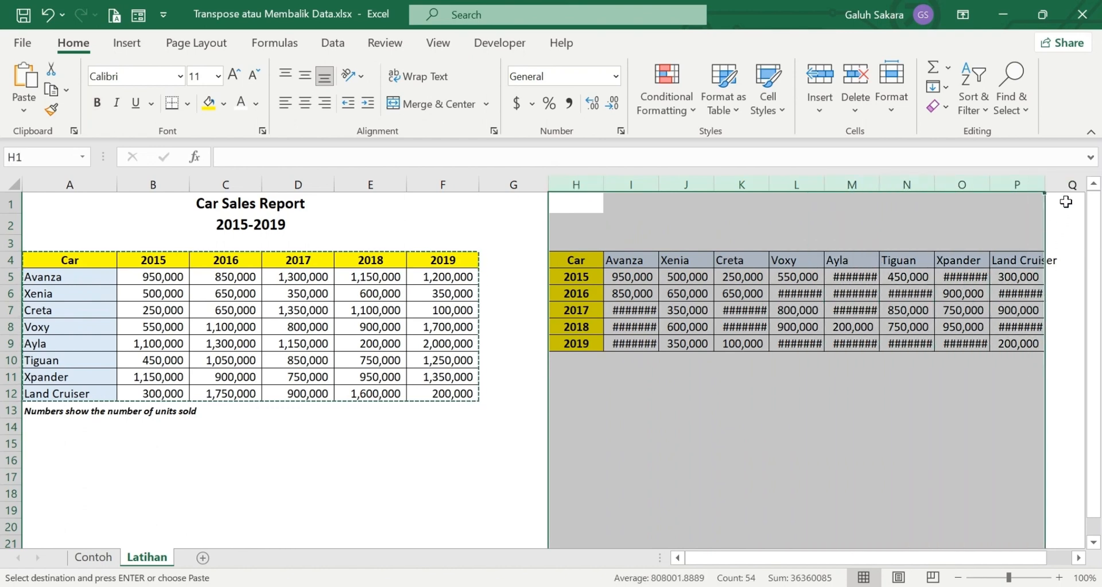
double_click(1044, 181)
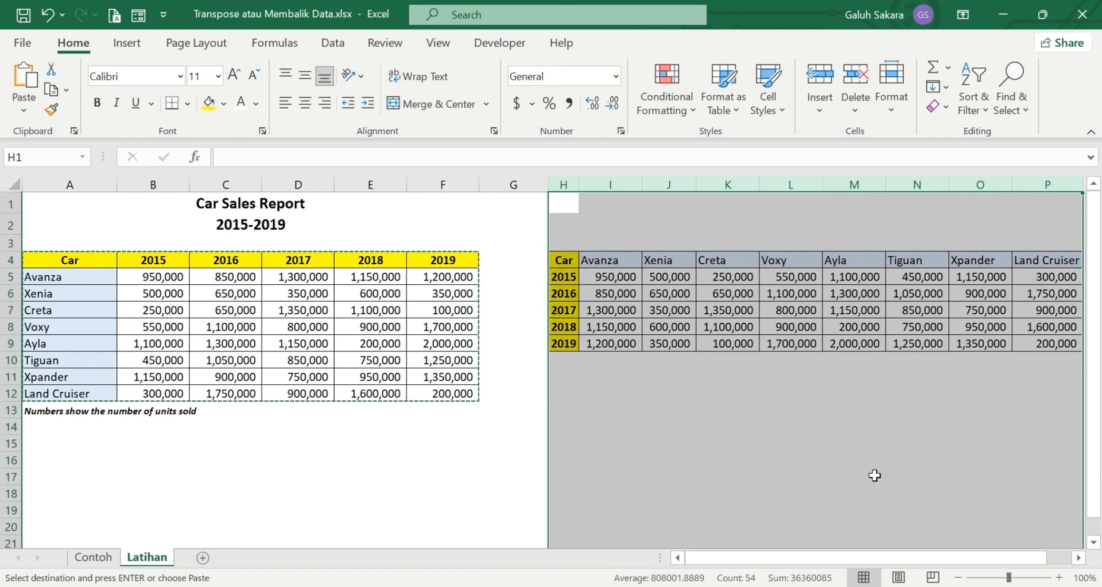
click(802, 476)
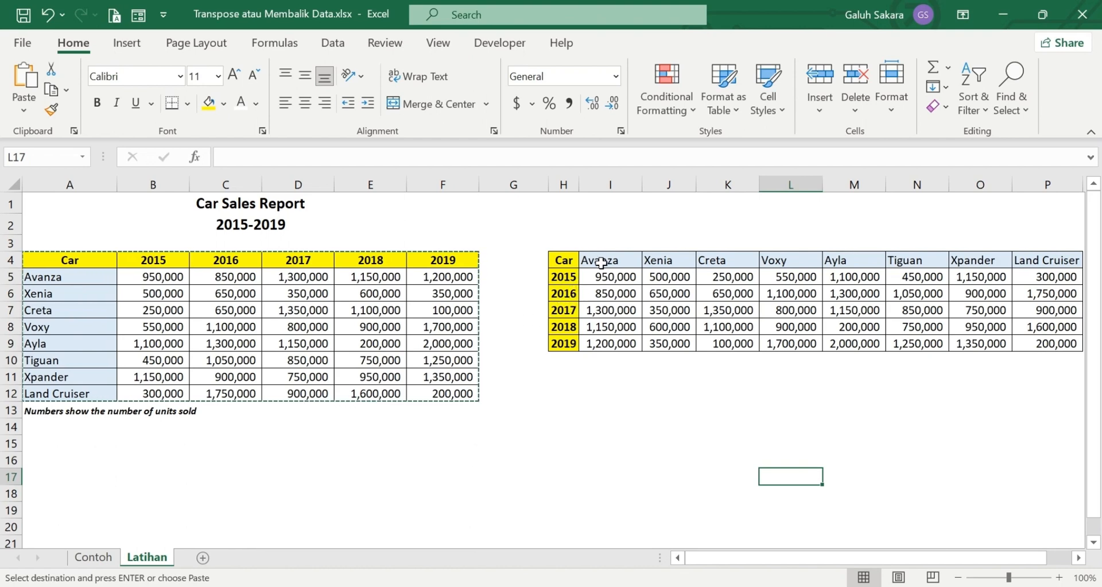
Centre the car names across I4:P4 of the transposed table
drag(599, 264, 867, 263)
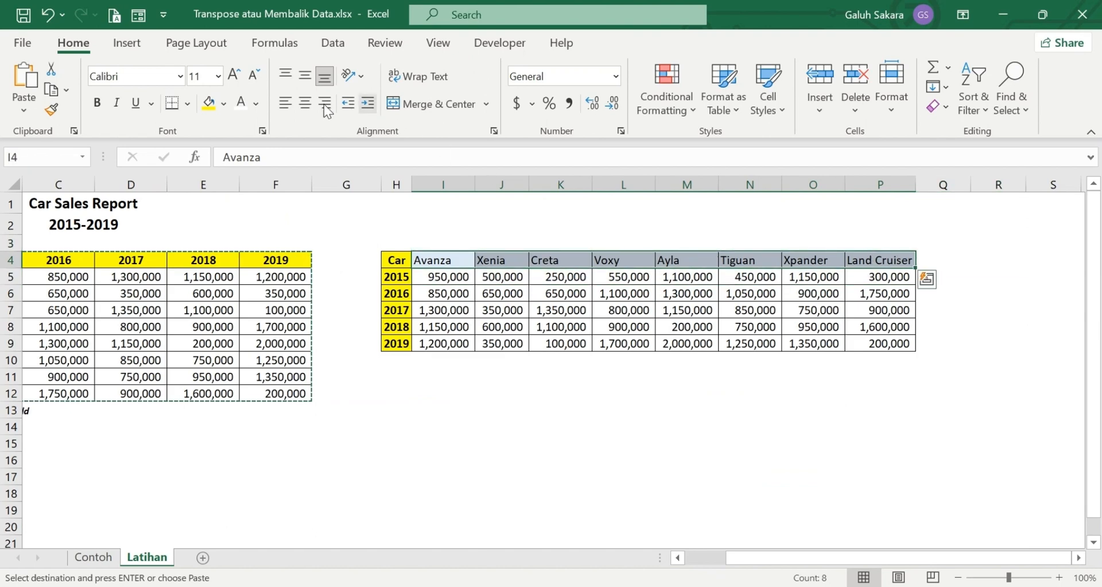
click(304, 103)
drag(781, 562, 741, 557)
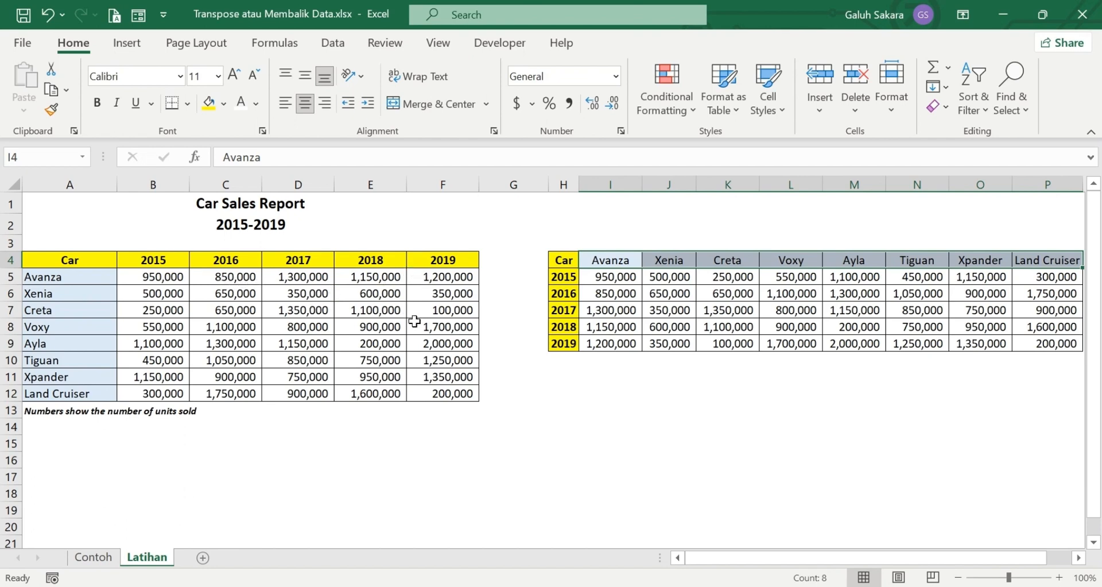
Change Avanza's 2019 sales in F5 to 1,000,000 and compare with I9 in the pasted copy
click(463, 277)
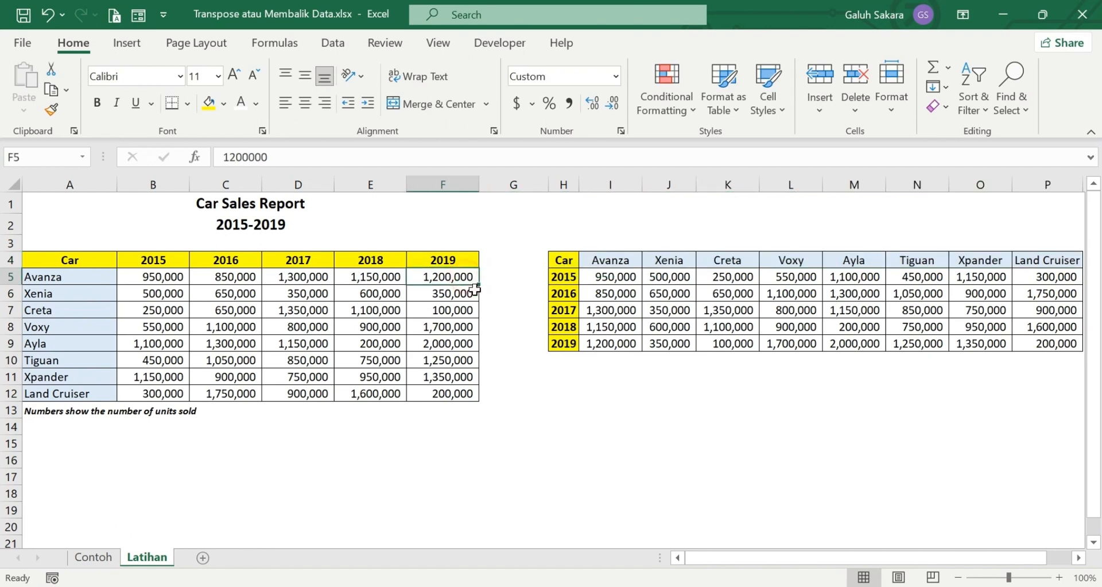
text(10)
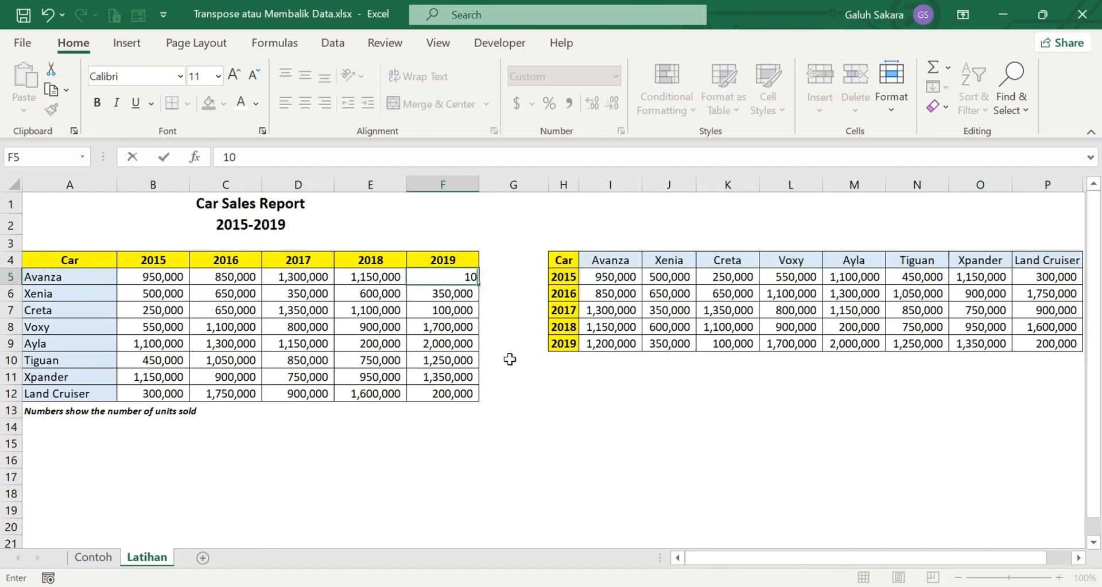
text(00000)
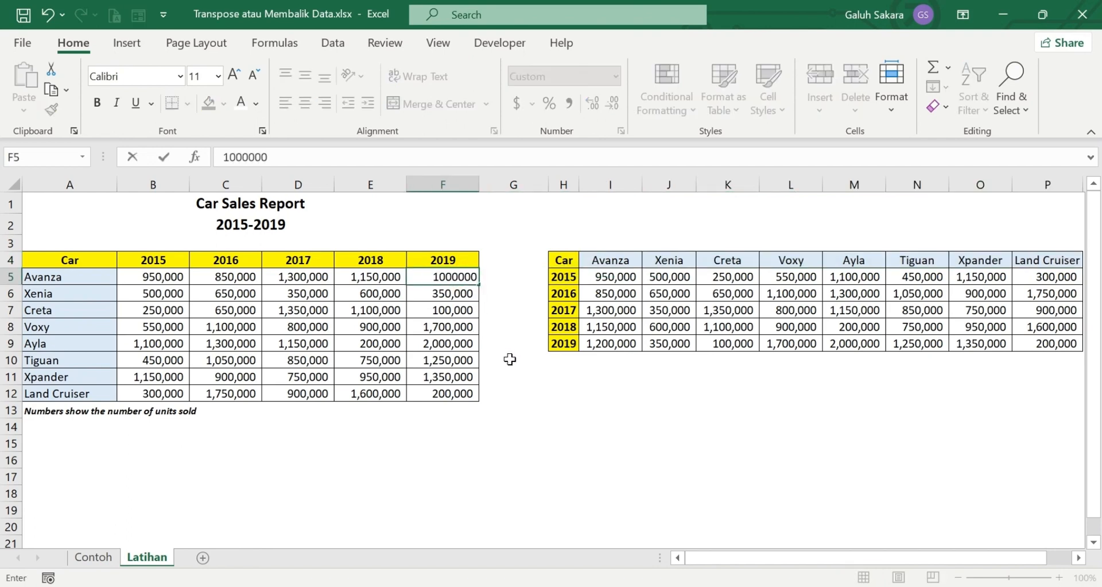
key(Return)
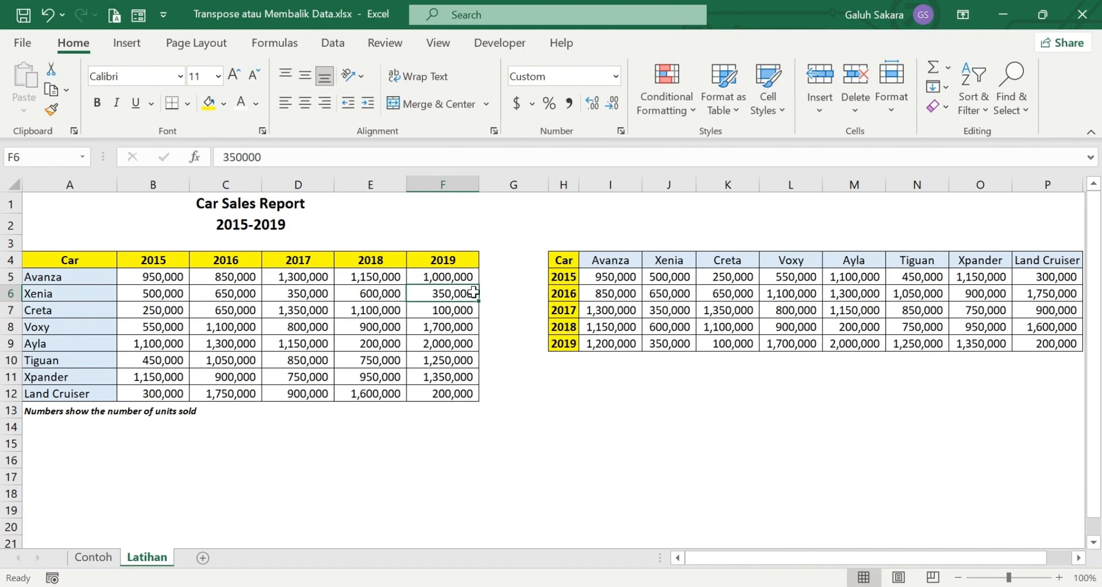
click(623, 342)
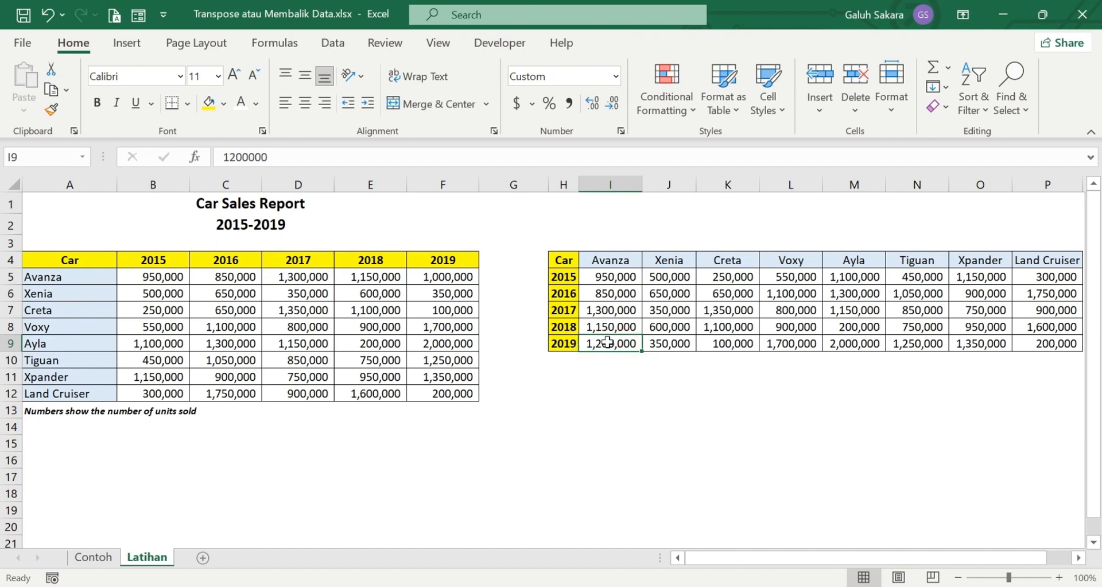
click(574, 383)
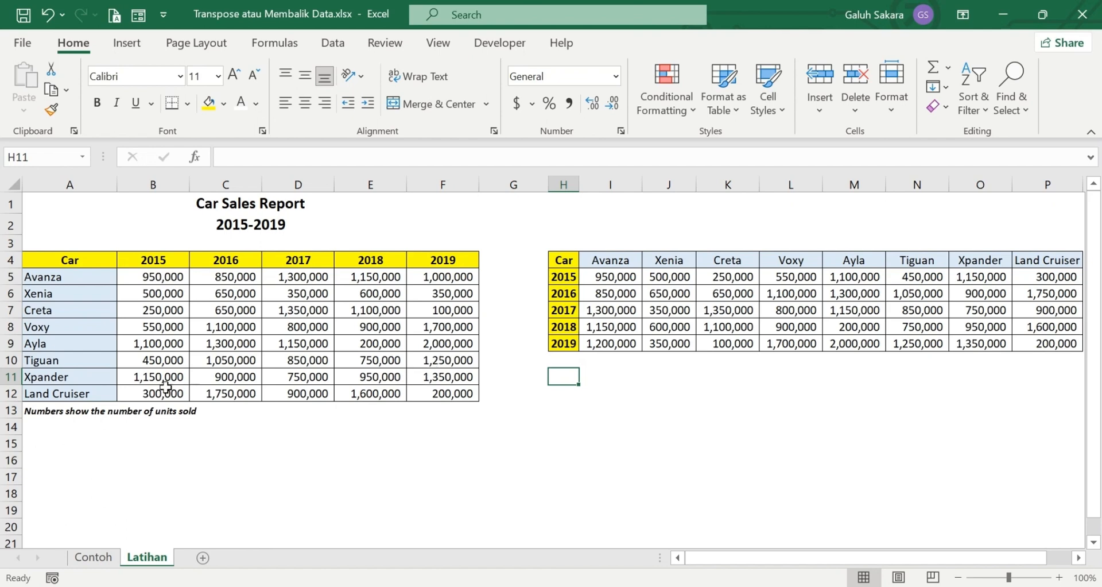
Enter =TRANSPOSE(A4:F12) in A16 to spill the flipped car sales table
click(46, 456)
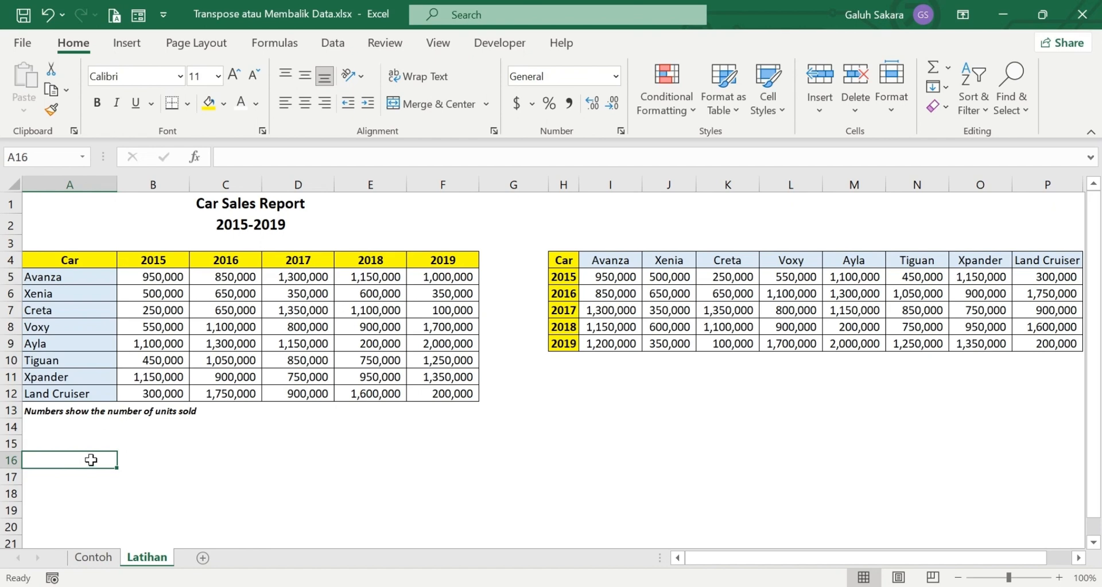
text(=tra)
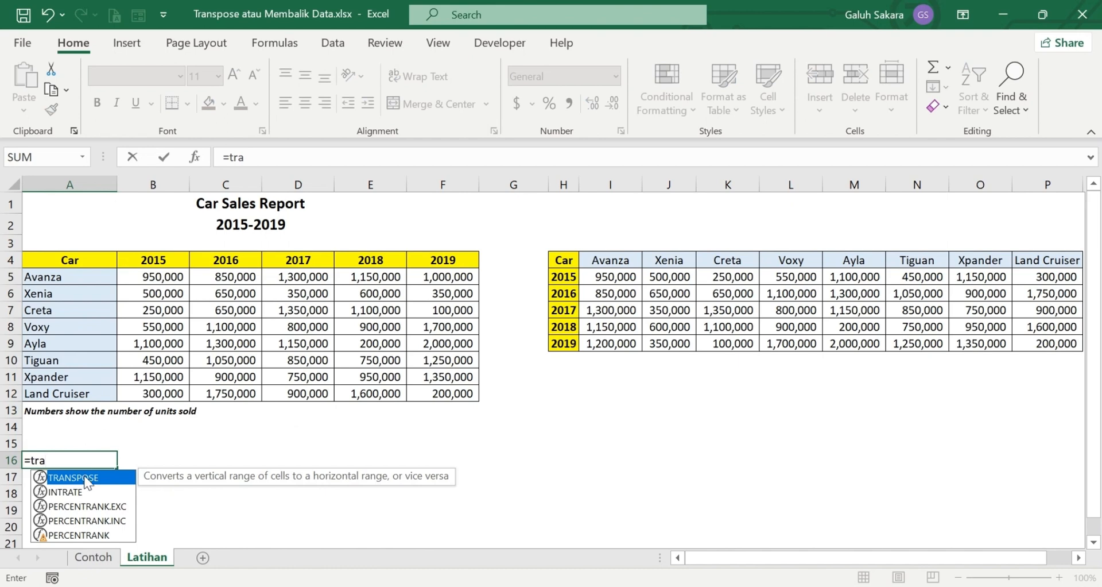
double_click(82, 477)
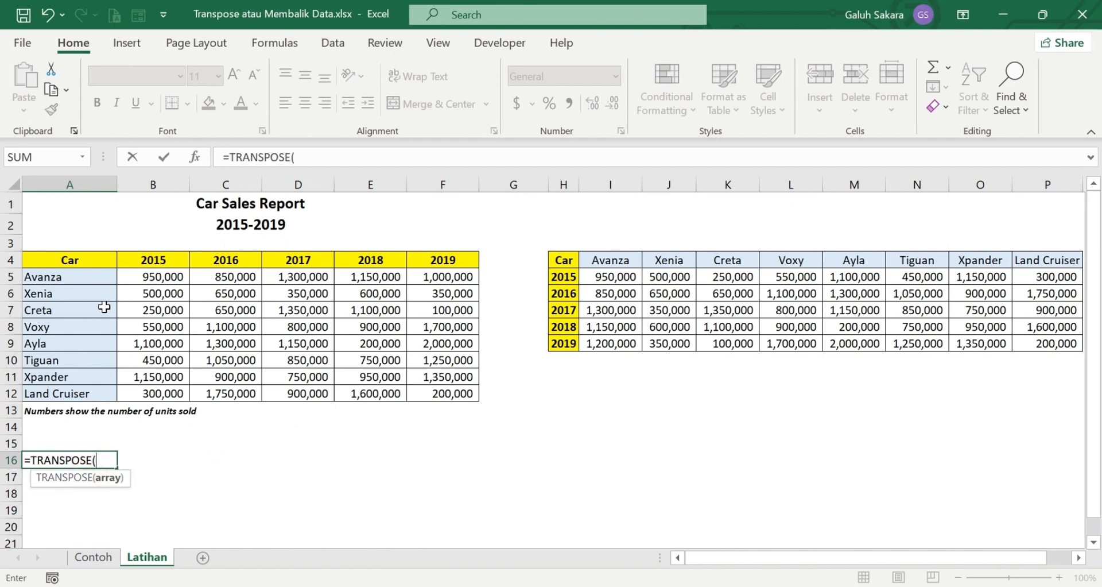
click(67, 261)
drag(68, 261, 437, 385)
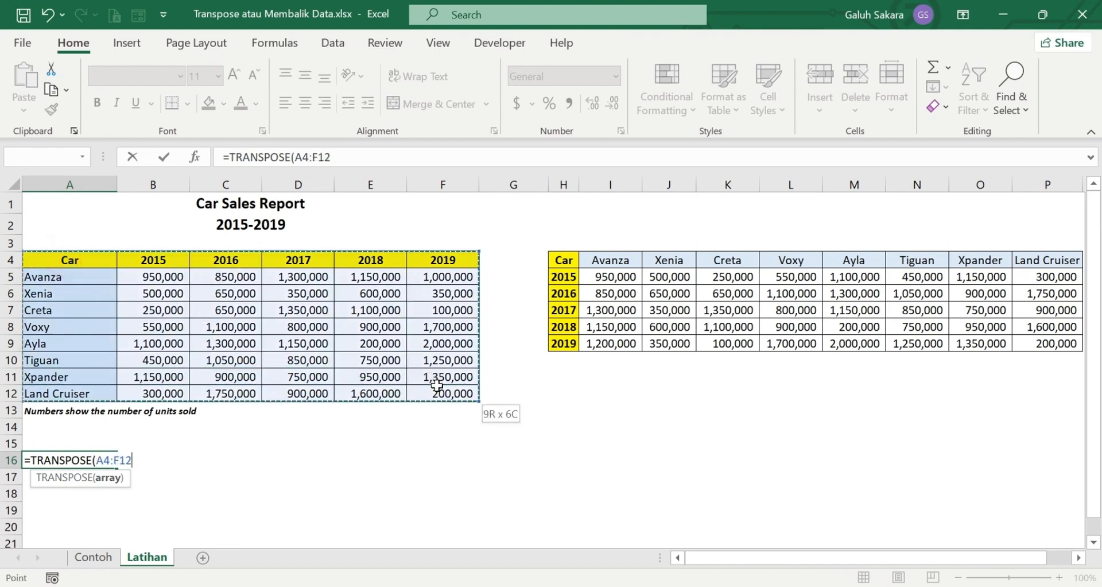
text())
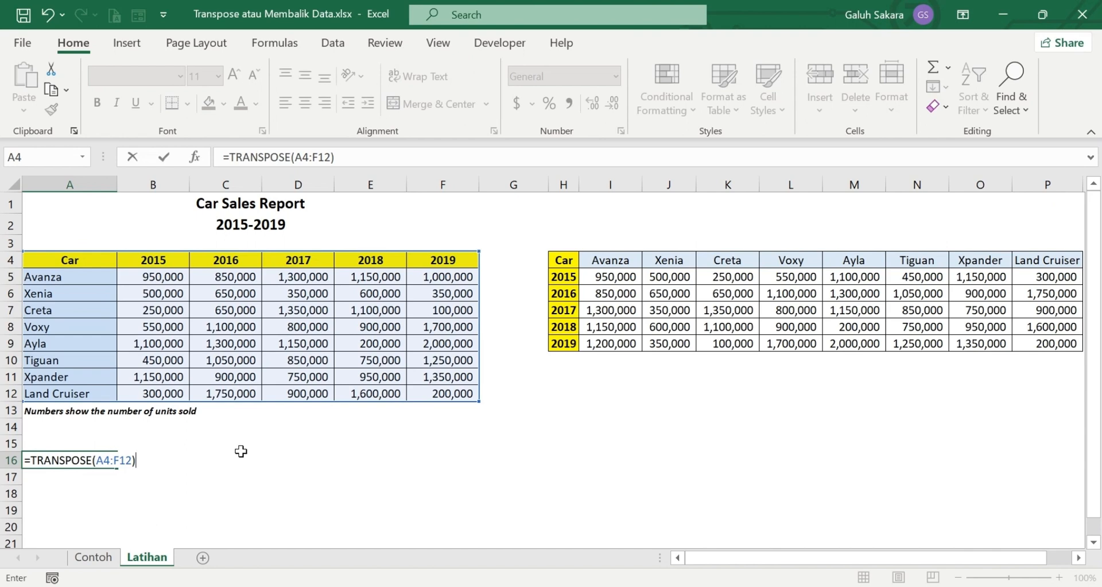
key(Return)
scroll(247, 454, down, 1)
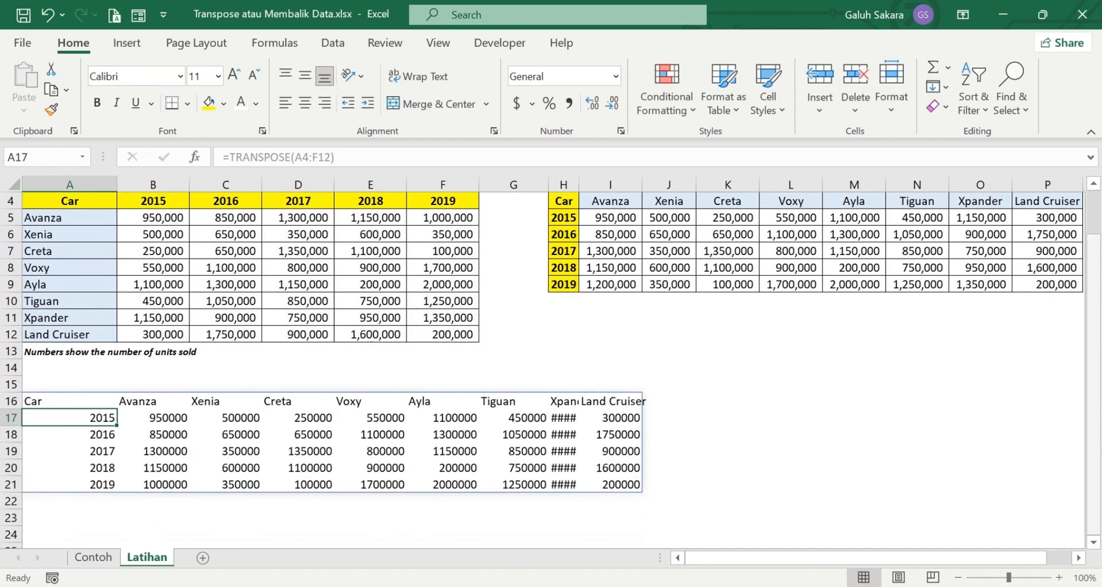
AutoFit column H for the Xpander figures, then check C17, D17 and select F5
scroll(614, 446, up, 1)
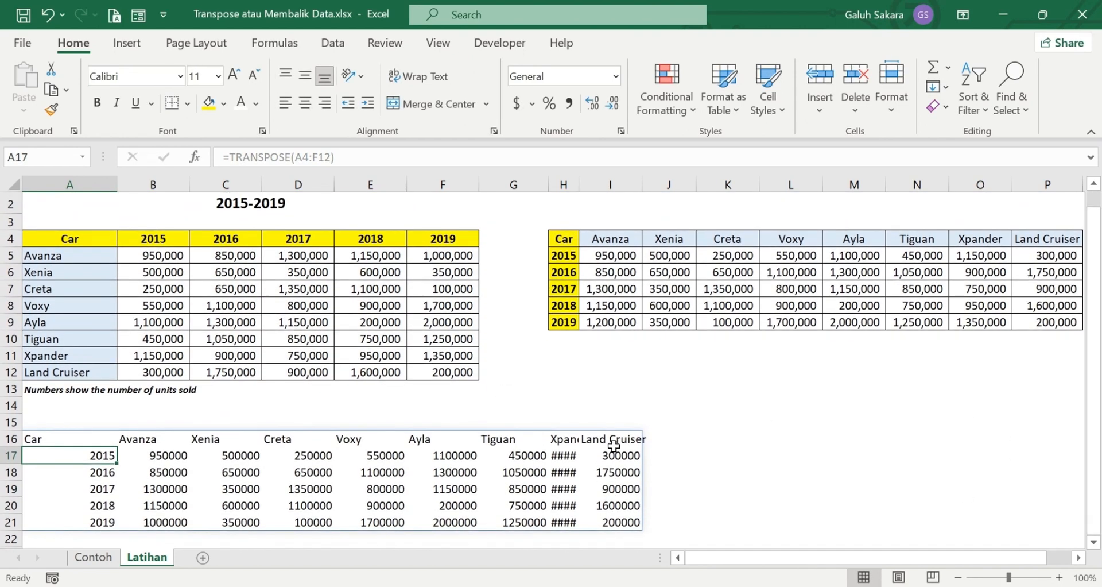
double_click(580, 185)
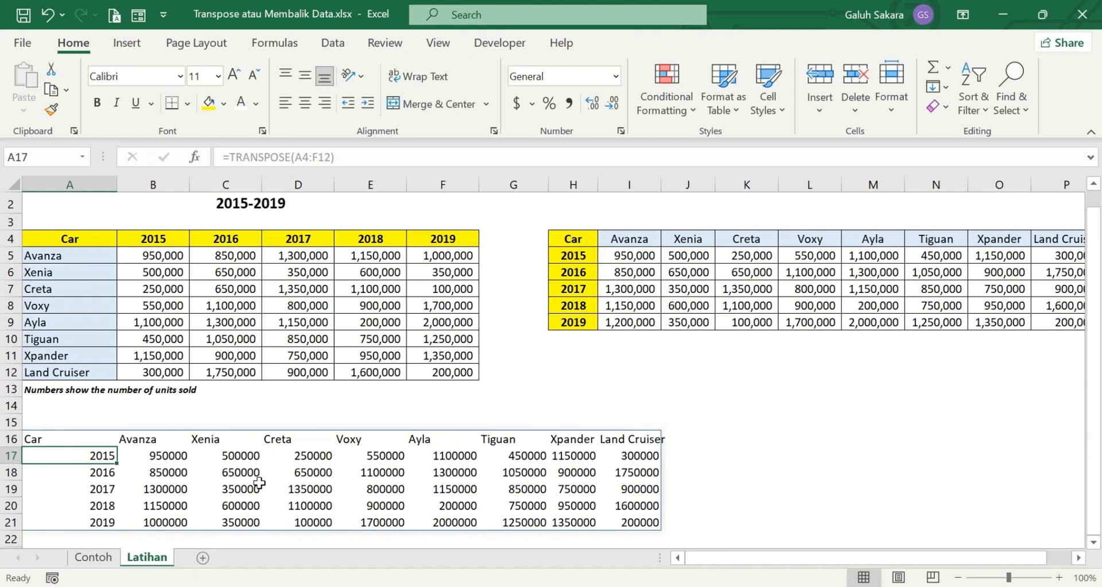
click(255, 459)
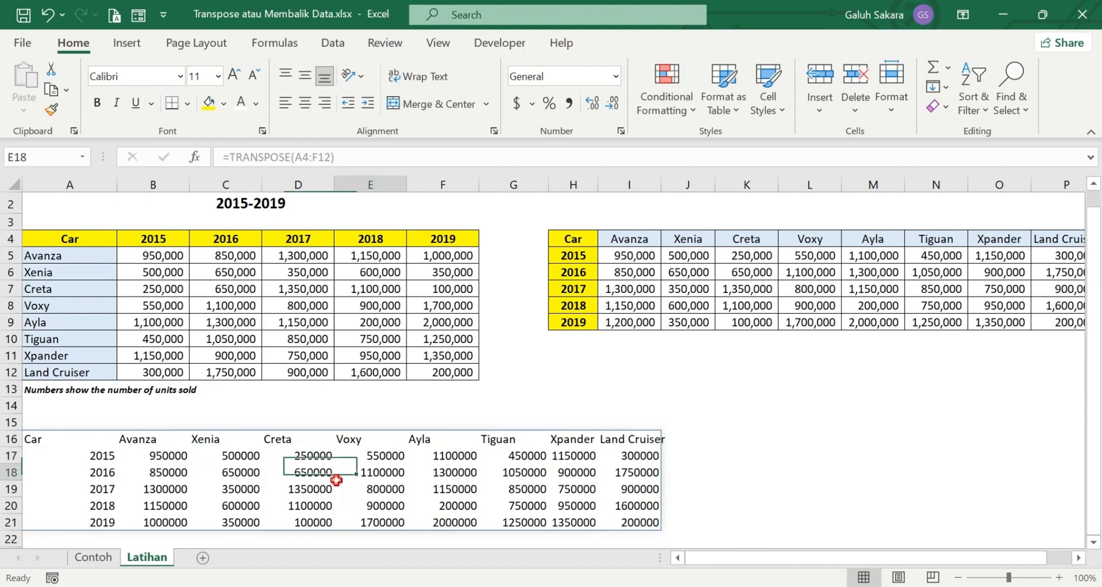
click(300, 458)
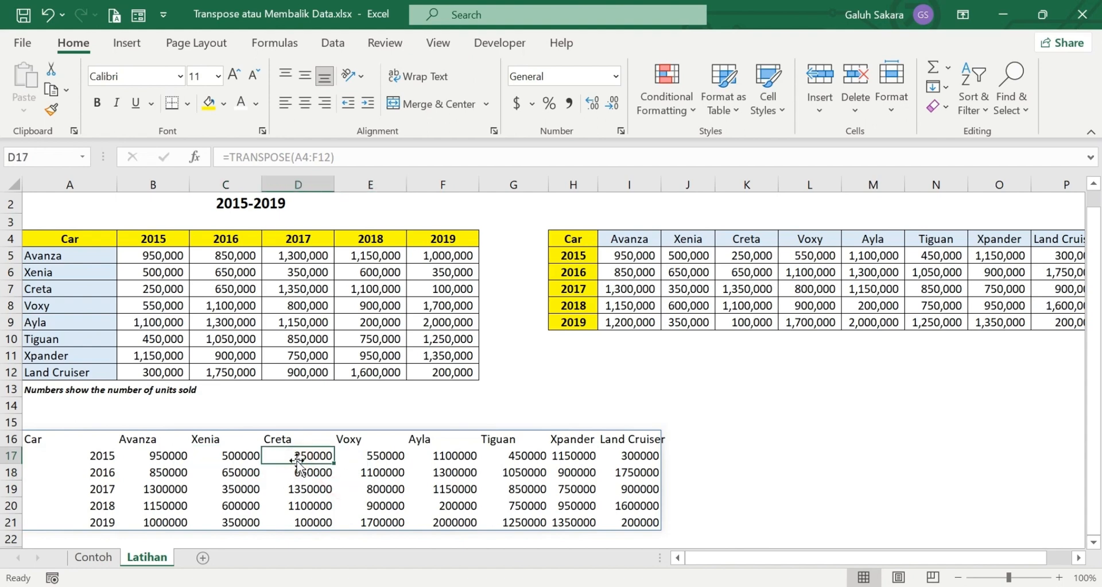
click(461, 251)
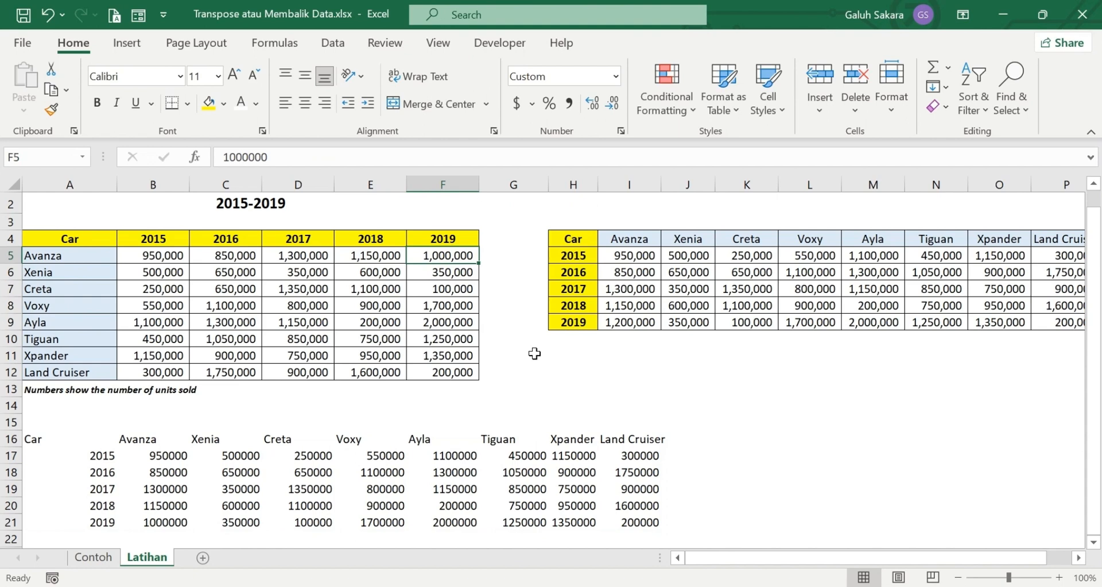
Set Avanza's 2019 sales in F5 back to 1200000 and confirm the spill updates
text(1200000)
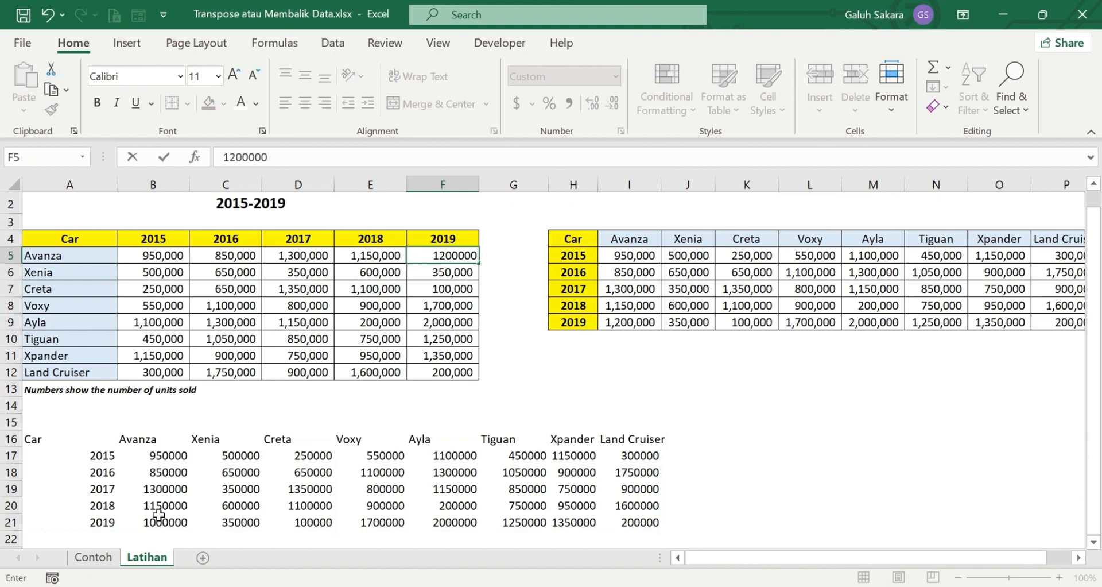
key(Return)
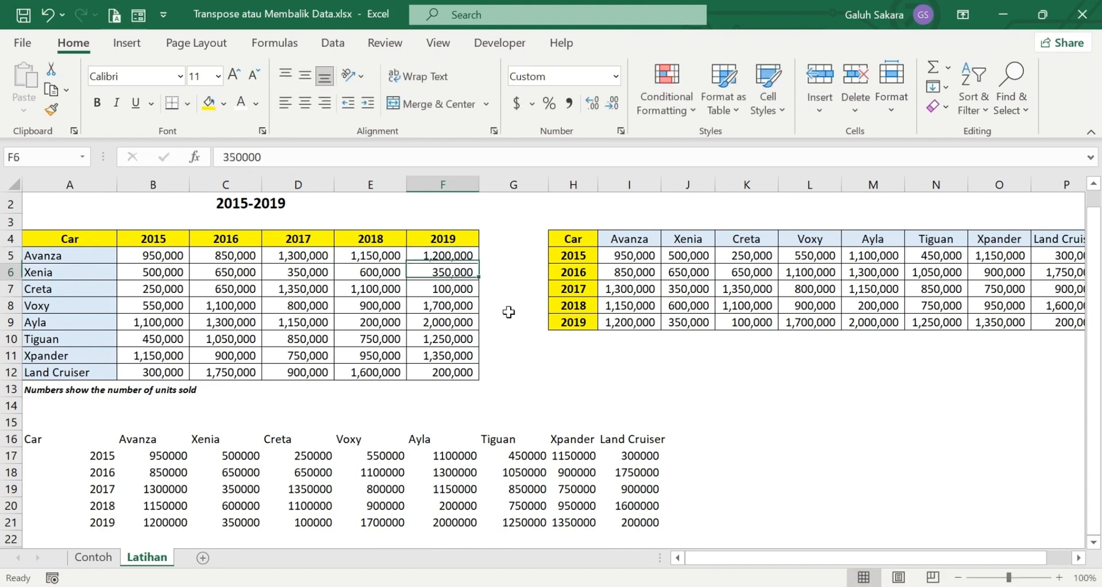
click(450, 253)
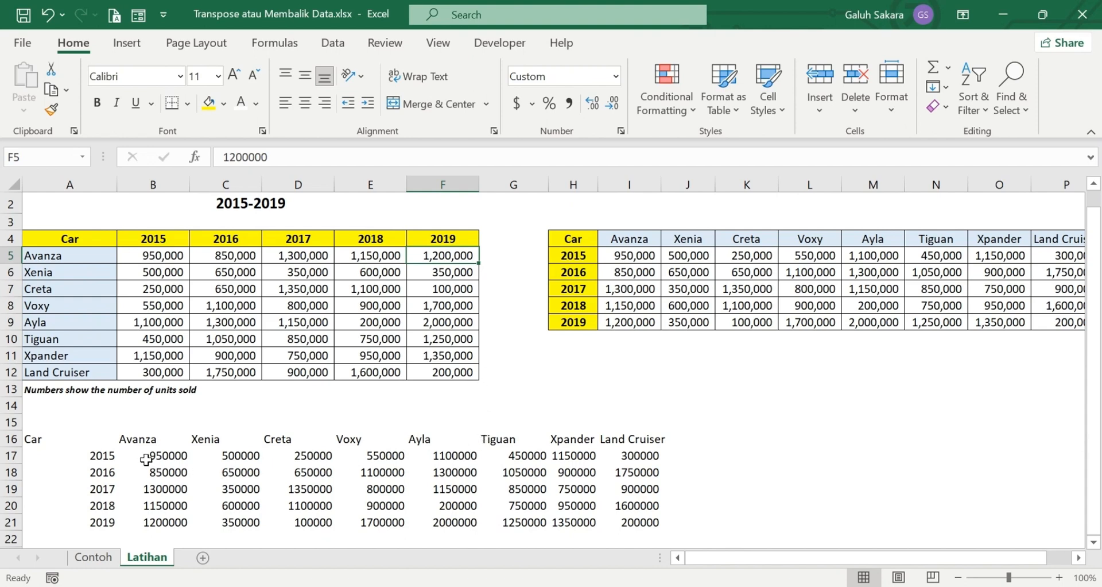
Clear the =TRANSPOSE(A4:F12) formula from cell A16
click(48, 442)
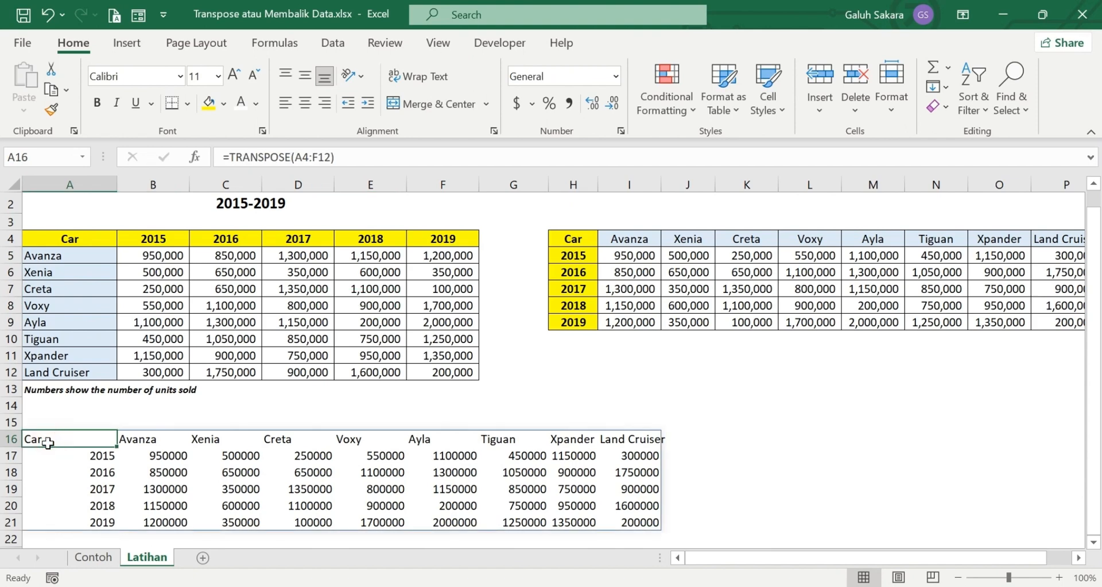
key(BackSpace)
key(Return)
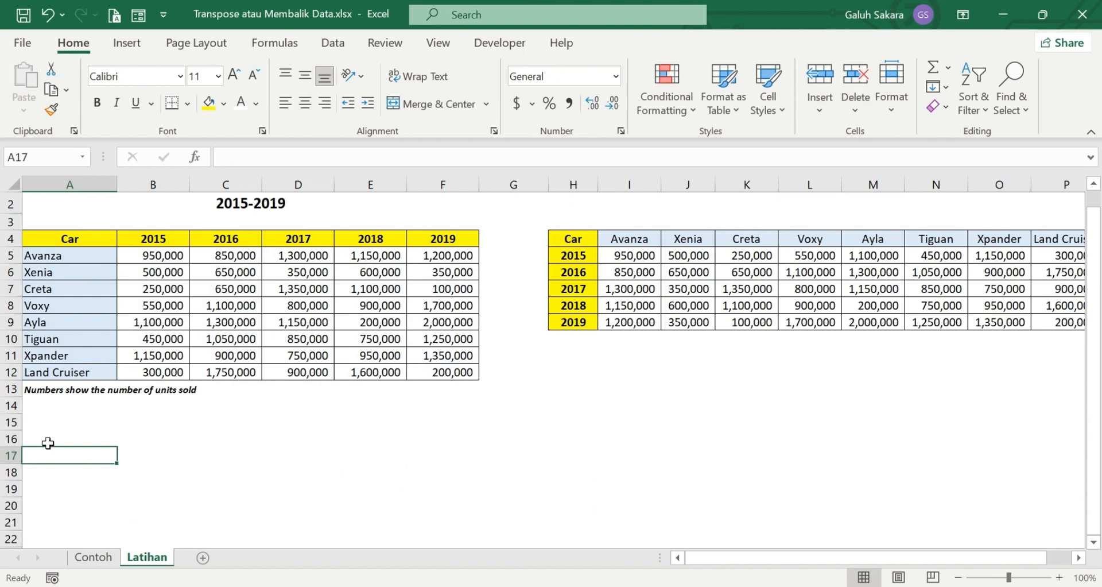
click(48, 443)
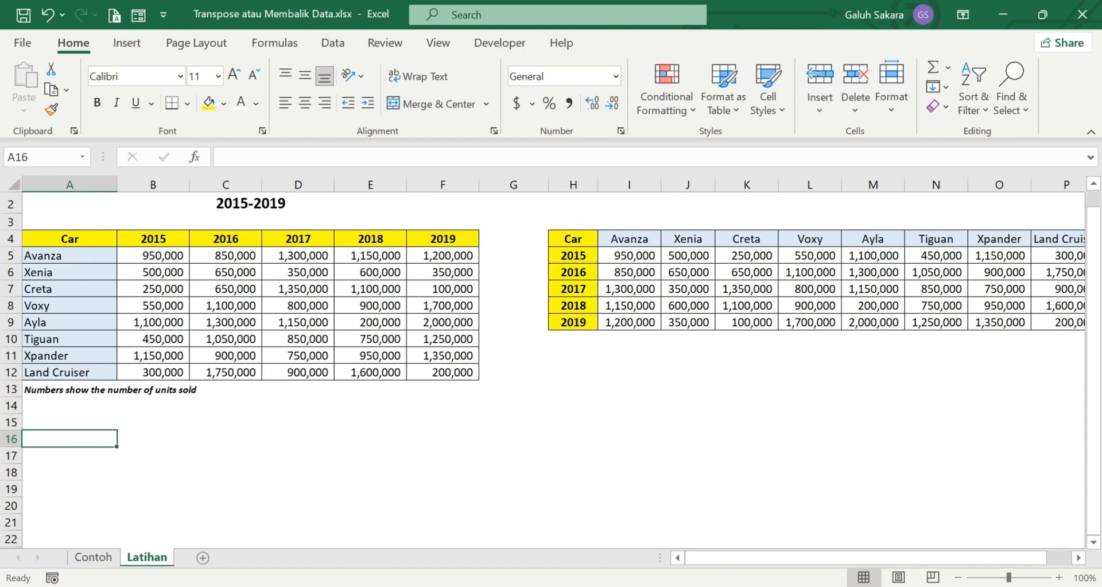
Bring the Bandicam recorder's control window up over the Excel sheet from the taskbar
click(366, 585)
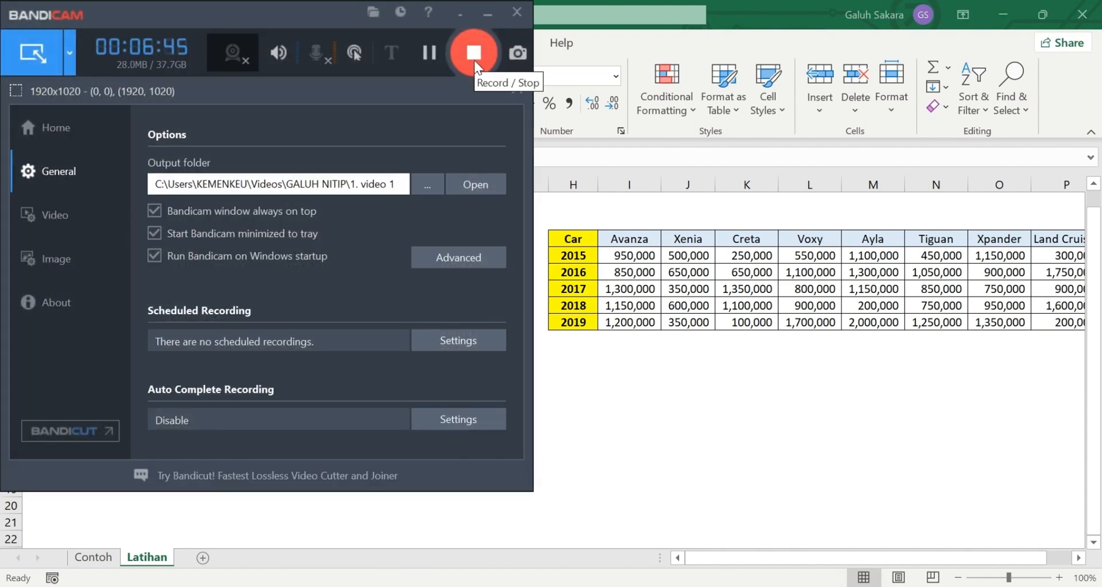